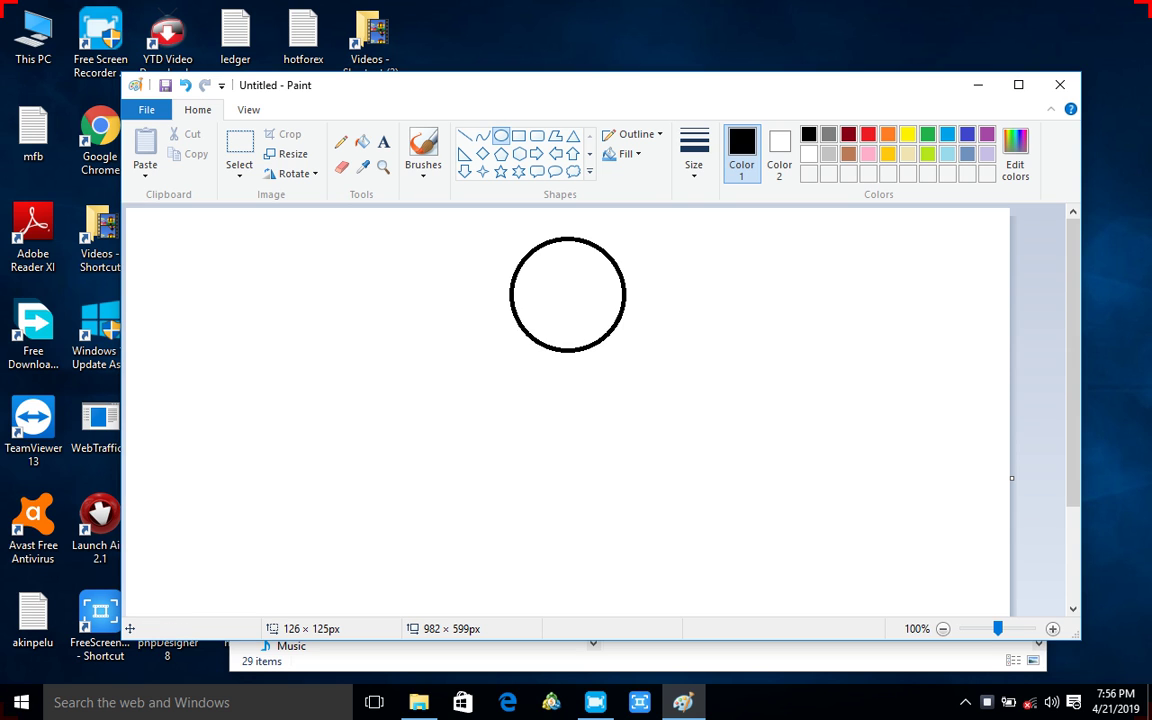
Draw two black straight lines down from the circle's lower right and lower left edges, about 77 px and 97 px tall
{"action": "left_click", "coordinate": [464, 135]}
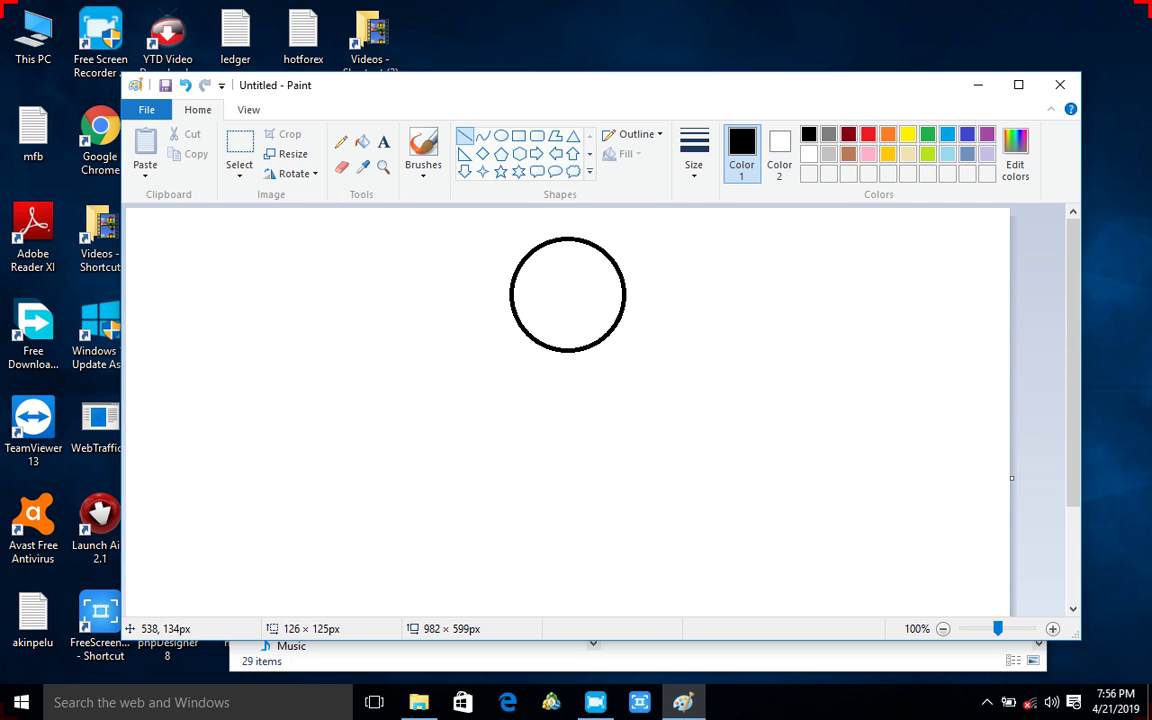
{"action": "left_click_drag", "start_coordinate": [611, 329], "coordinate": [616, 397]}
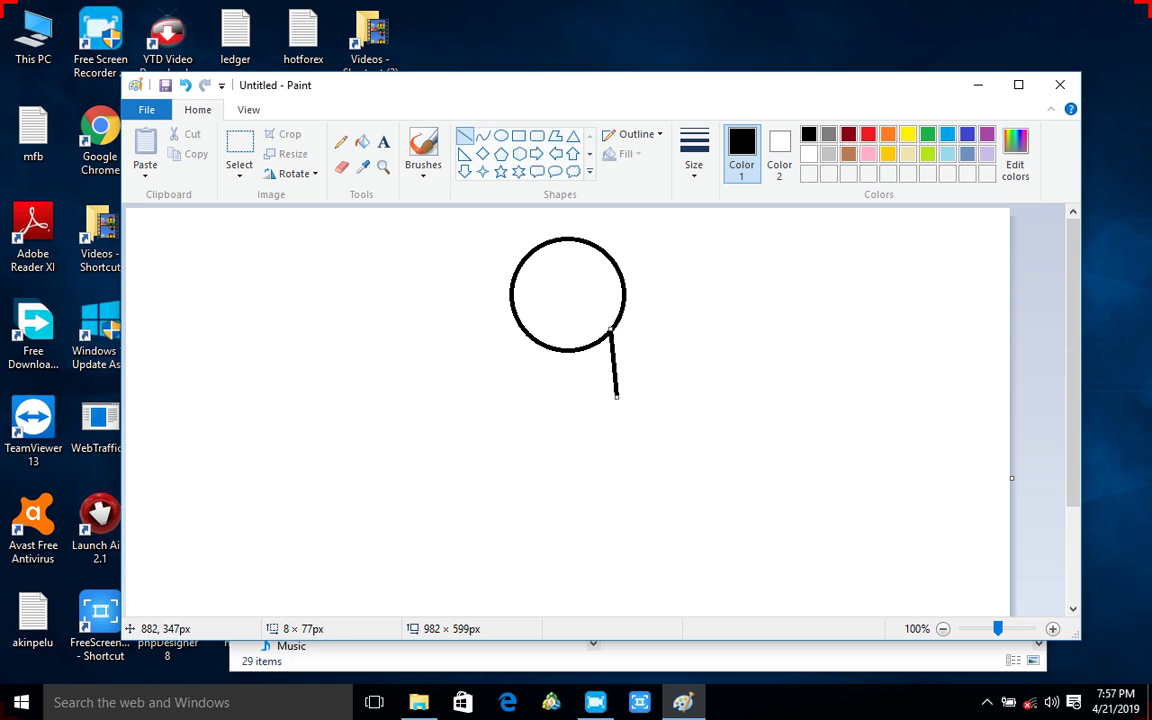
{"action": "key", "text": "Return"}
{"action": "left_click_drag", "start_coordinate": [525, 330], "coordinate": [526, 418]}
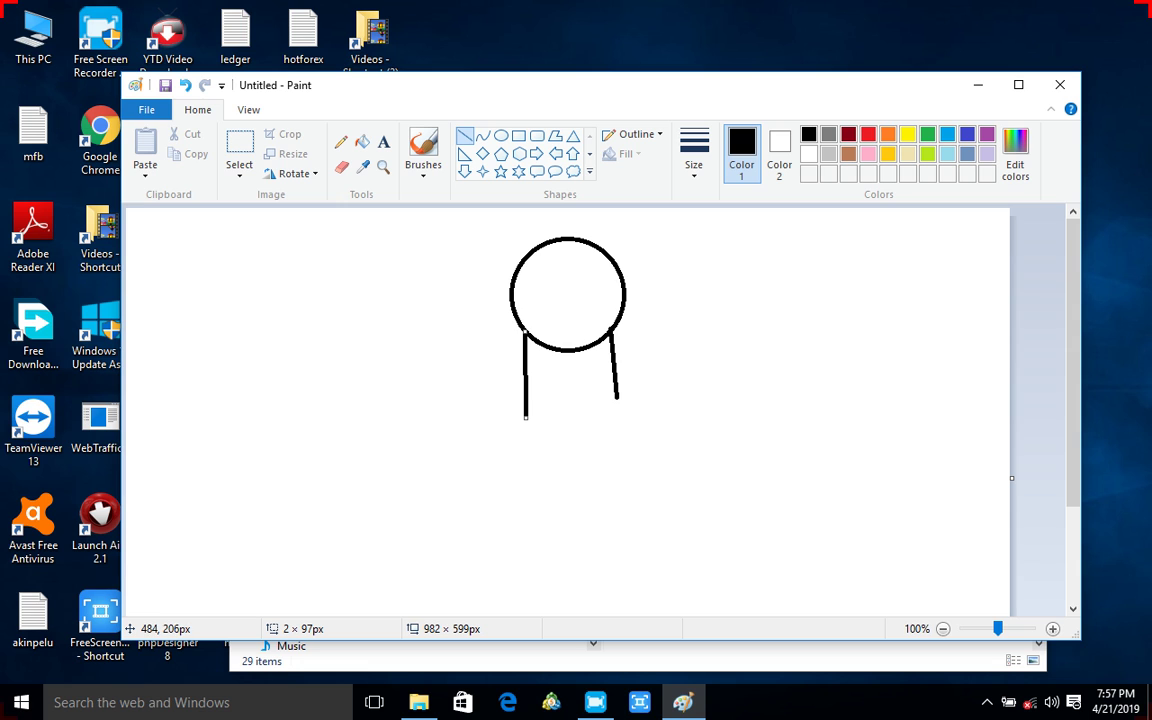
Draw a short inner arm line beside the left line and join their lower ends with a slanted line about 18 × 13 px
{"action": "mouse_move", "coordinate": [551, 388]}
{"action": "left_mouse_down"}
{"action": "mouse_move", "coordinate": [542, 464]}
{"action": "mouse_move", "coordinate": [543, 427]}
{"action": "left_mouse_up"}
{"action": "left_click", "coordinate": [571, 441]}
{"action": "left_click_drag", "start_coordinate": [526, 418], "coordinate": [542, 430]}
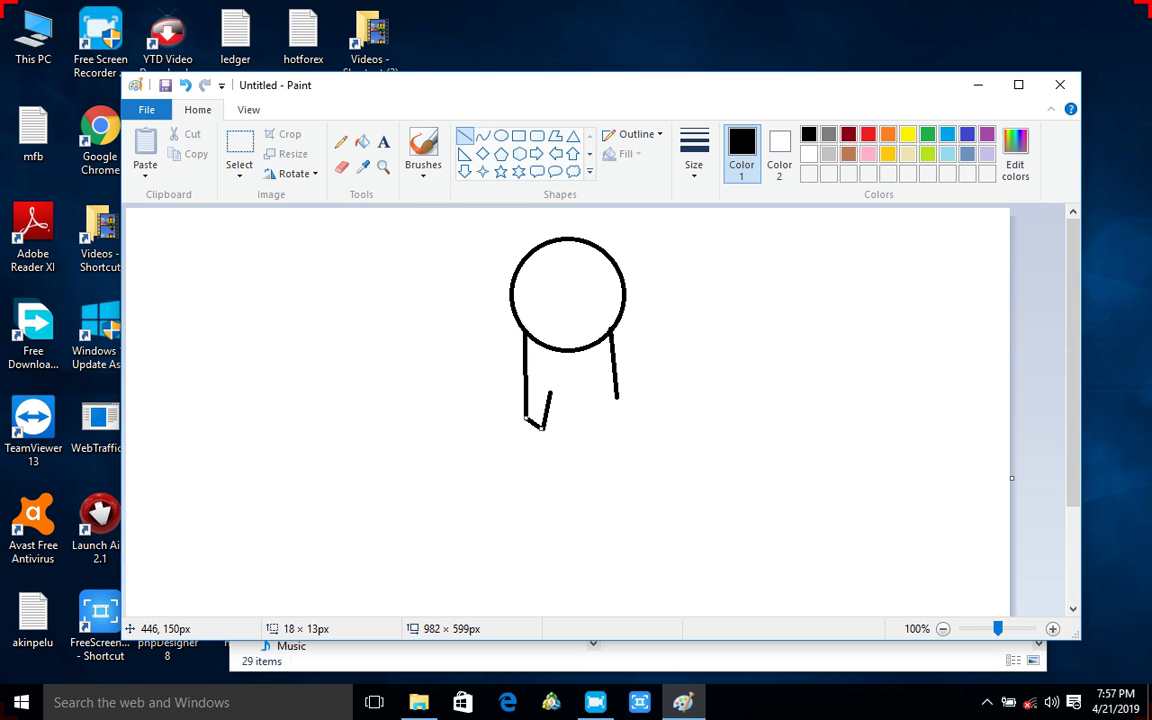
Draw a V under the circle from two slanted lines, about 29 × 68 px and 33 × 74 px, meeting at one point
{"action": "left_click_drag", "start_coordinate": [542, 345], "coordinate": [568, 406]}
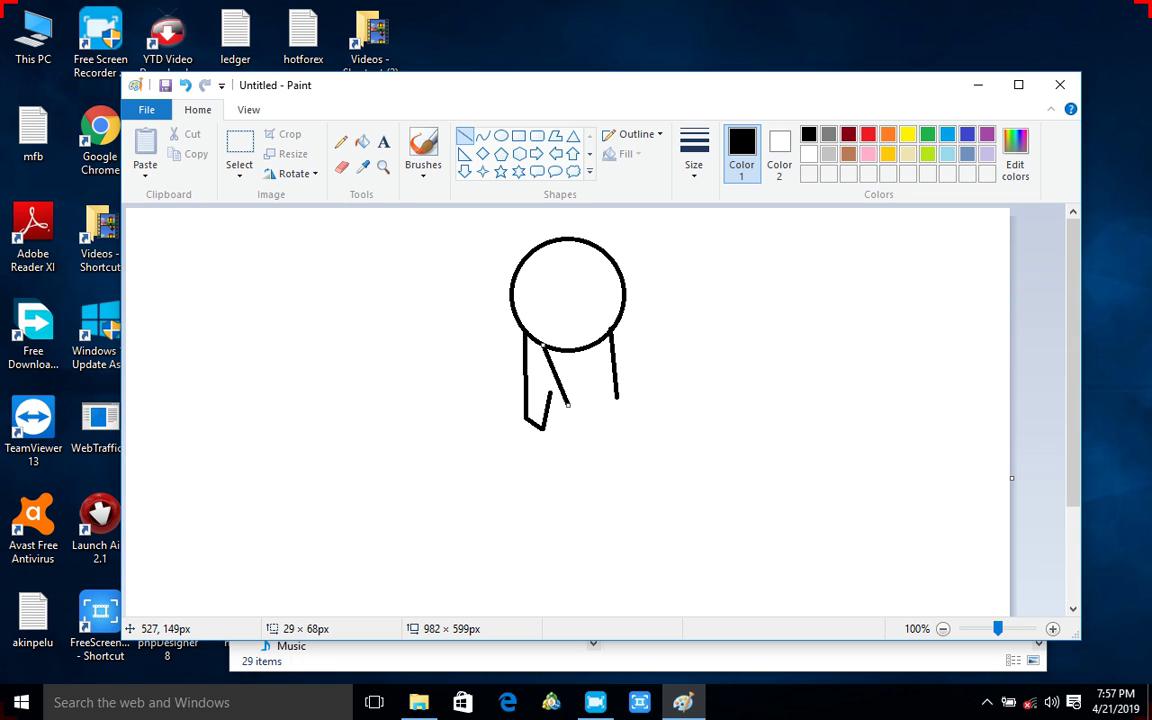
{"action": "mouse_move", "coordinate": [598, 341]}
{"action": "left_mouse_down"}
{"action": "mouse_move", "coordinate": [571, 441]}
{"action": "mouse_move", "coordinate": [568, 407]}
{"action": "left_mouse_up"}
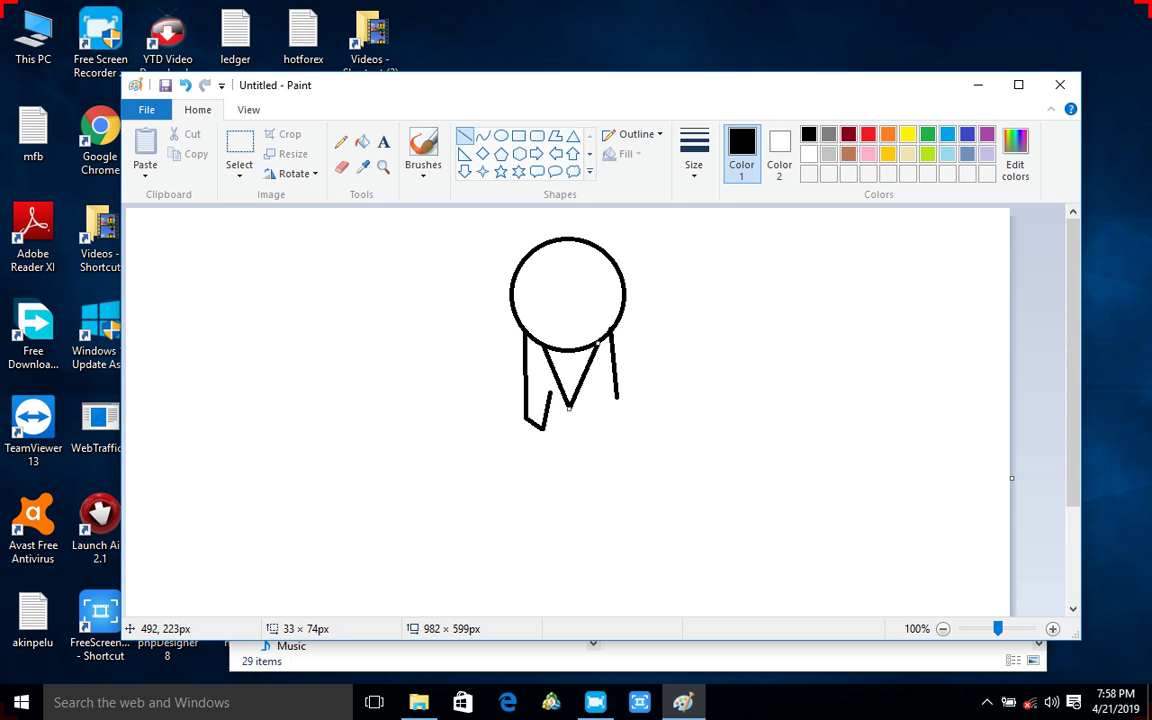
{"action": "key", "text": "Return"}
Draw a narrow slanted closed bar of straight lines at the lower end of the right line, with a long side about 25 × 40 px
{"action": "mouse_move", "coordinate": [617, 397]}
{"action": "left_mouse_down"}
{"action": "mouse_move", "coordinate": [601, 469]}
{"action": "mouse_move", "coordinate": [595, 431]}
{"action": "left_mouse_up"}
{"action": "key", "text": "Return"}
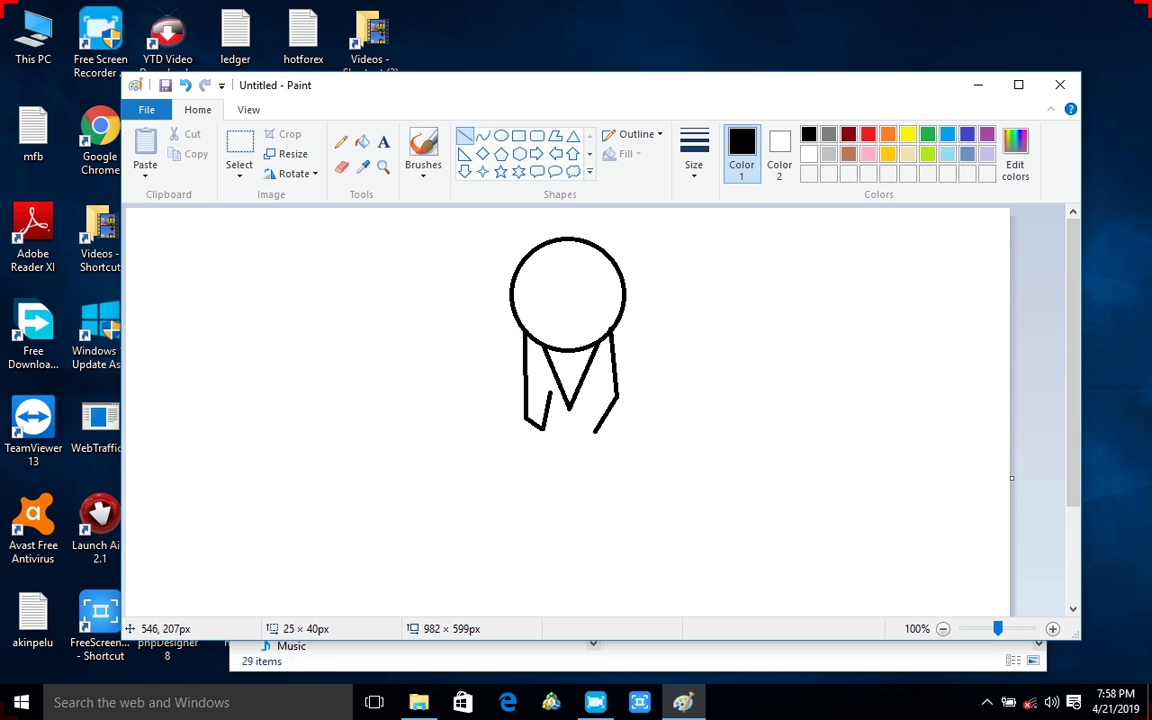
{"action": "left_click_drag", "start_coordinate": [617, 396], "coordinate": [629, 385]}
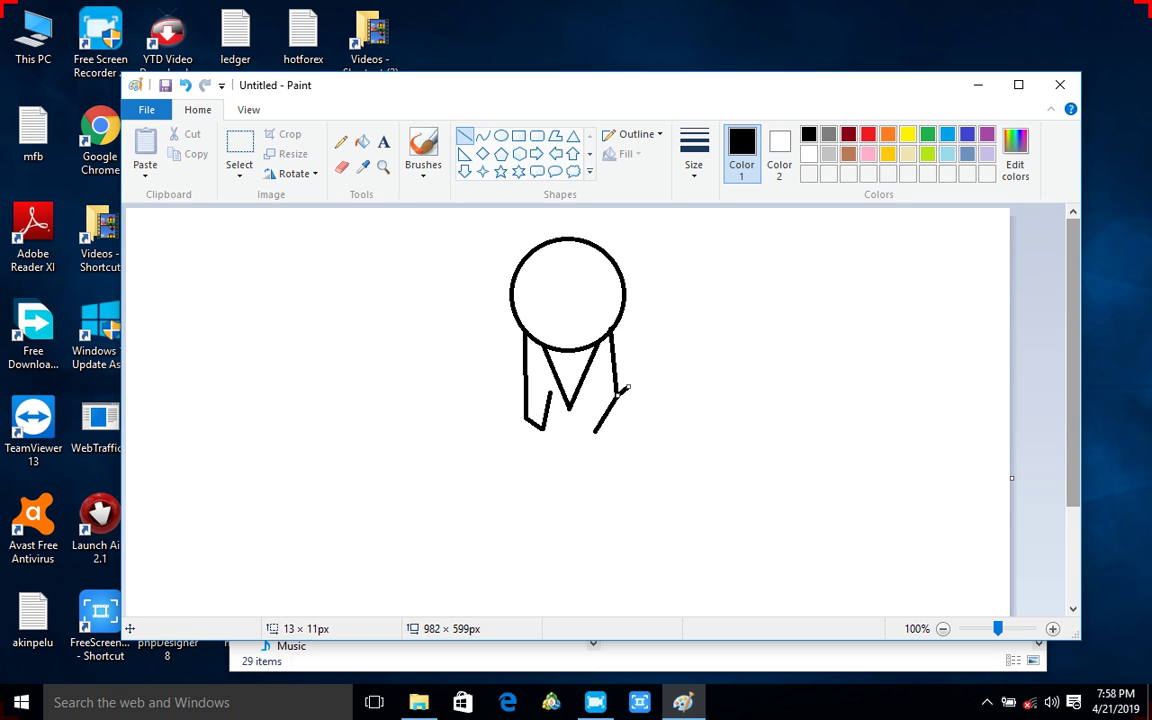
{"action": "left_click", "coordinate": [697, 519]}
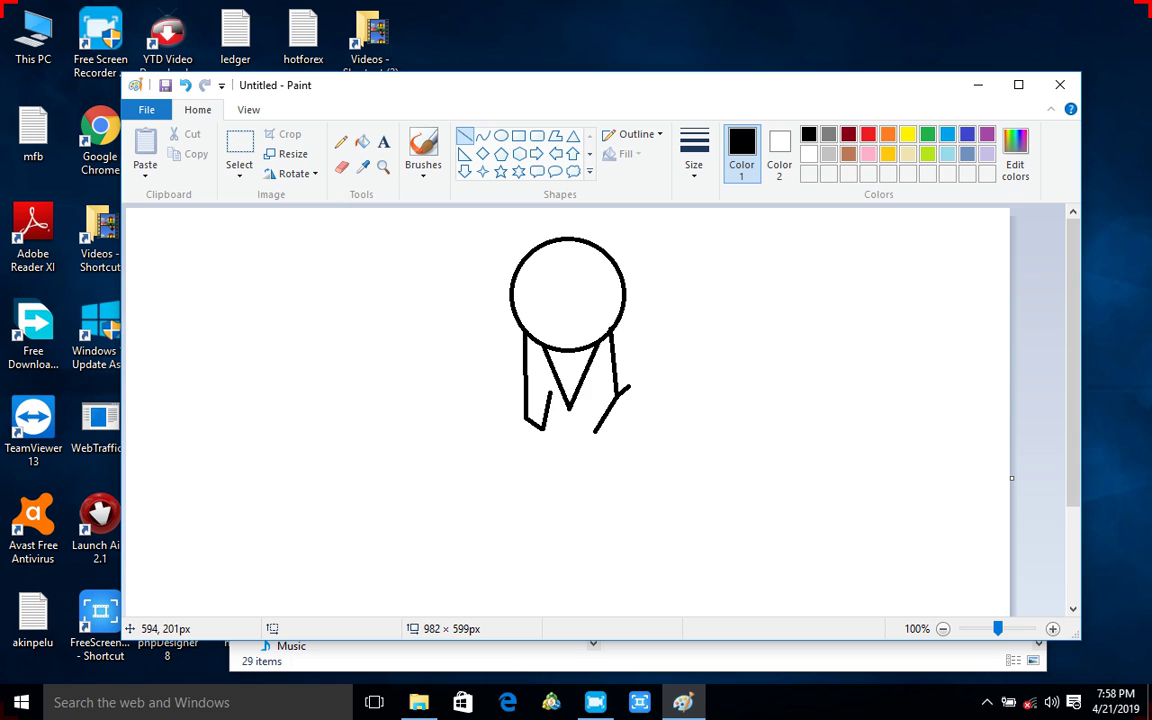
{"action": "left_click", "coordinate": [686, 405]}
{"action": "left_click_drag", "start_coordinate": [629, 383], "coordinate": [632, 392]}
{"action": "key", "text": "Escape"}
{"action": "left_click_drag", "start_coordinate": [632, 396], "coordinate": [602, 440]}
{"action": "left_click_drag", "start_coordinate": [536, 385], "coordinate": [545, 390]}
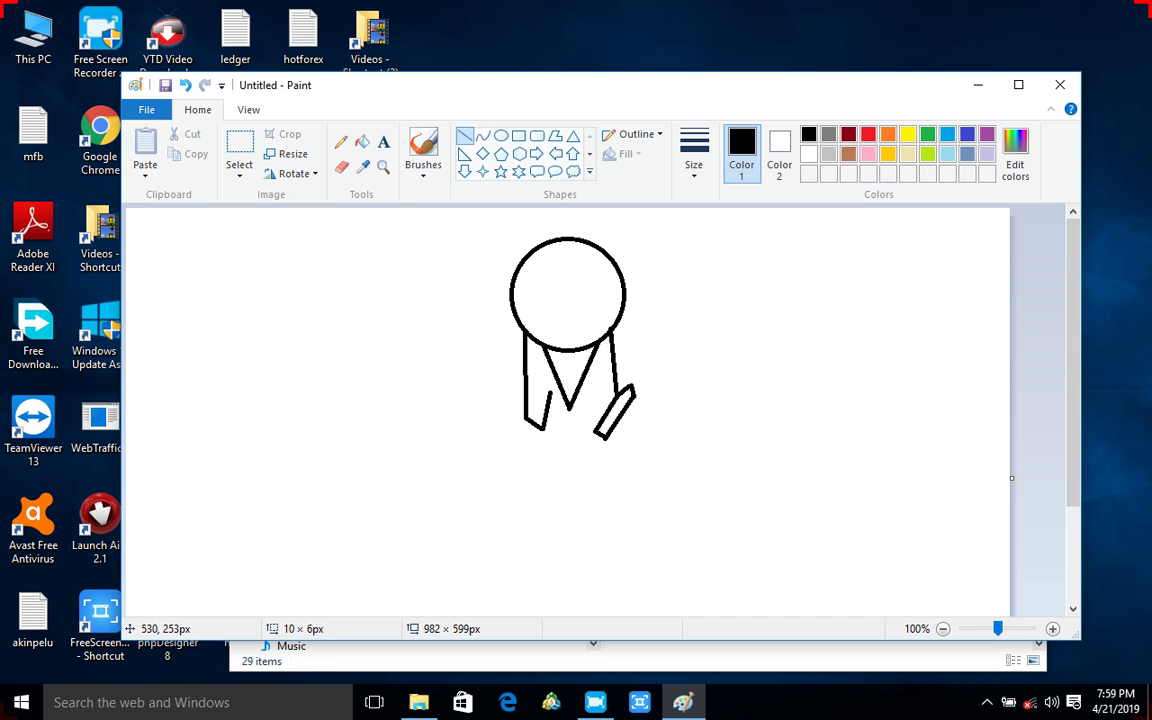
{"action": "left_click_drag", "start_coordinate": [597, 432], "coordinate": [596, 434]}
Draw a short line about 5 × 25 px down from the V's tip and a flat ellipse about 28 × 16 px at its end
{"action": "left_click_drag", "start_coordinate": [569, 409], "coordinate": [572, 431]}
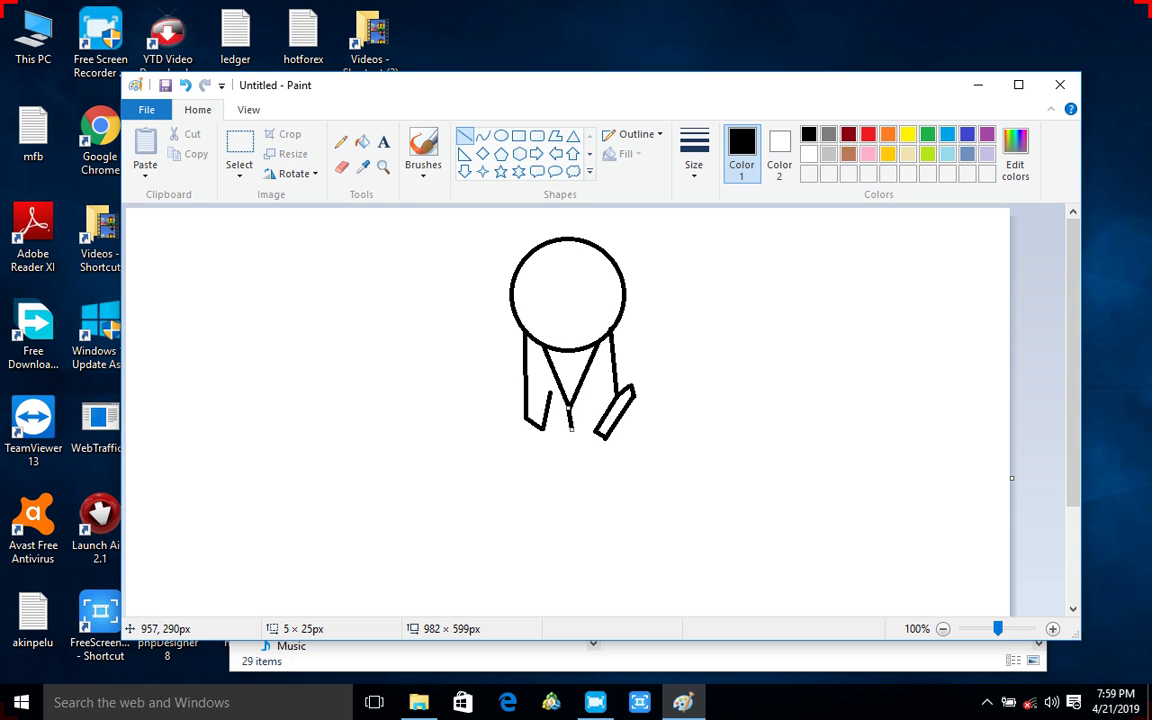
{"action": "left_click", "coordinate": [768, 468]}
{"action": "left_click", "coordinate": [501, 135]}
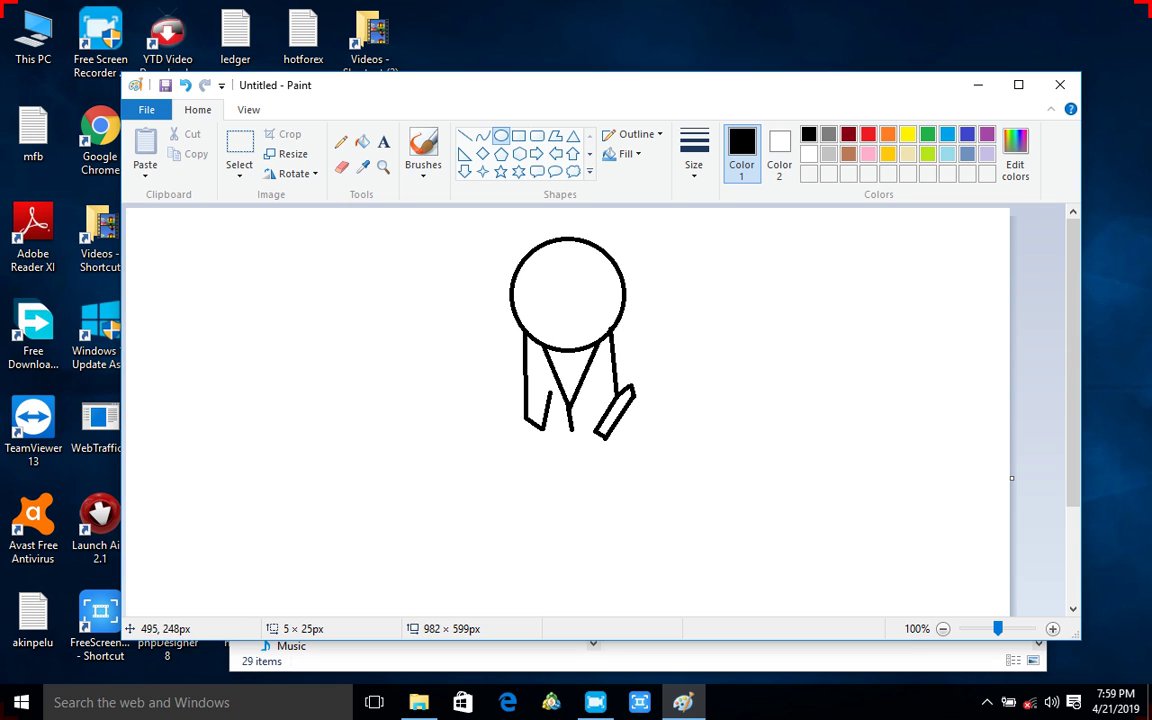
{"action": "left_click_drag", "start_coordinate": [569, 429], "coordinate": [597, 448]}
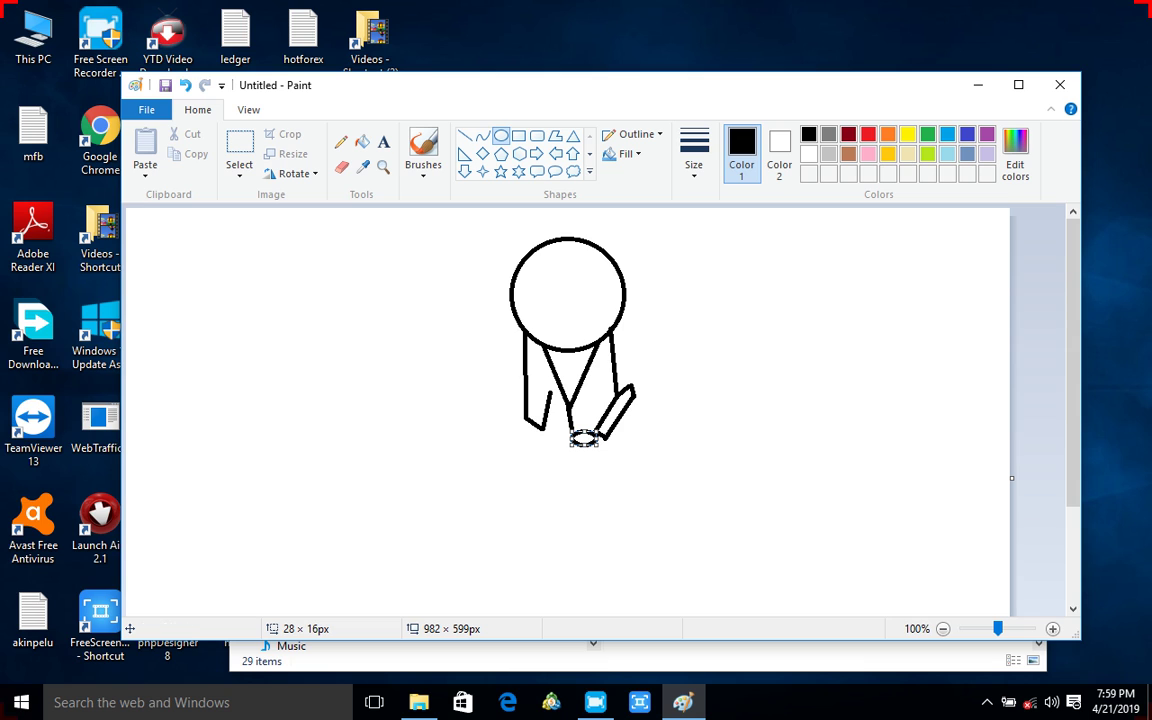
{"action": "key", "text": "Escape"}
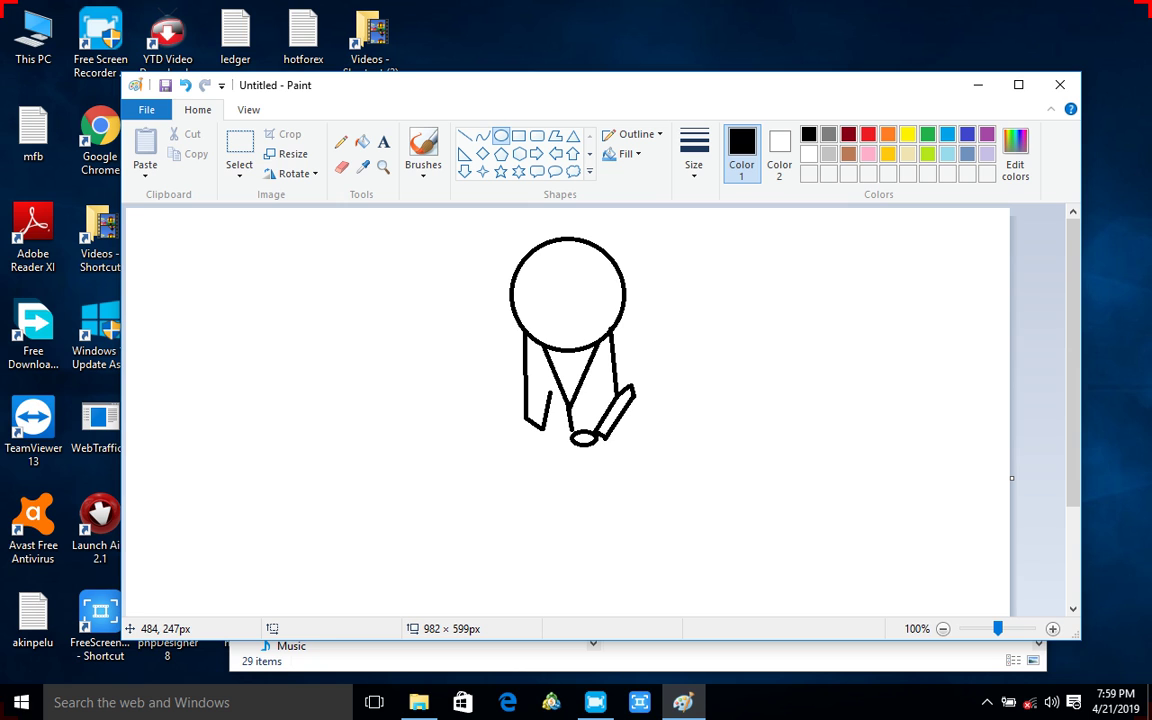
Draw a second flat ellipse about 24 × 16 px below the tip of the left arm
{"action": "mouse_move", "coordinate": [562, 430]}
{"action": "left_mouse_down"}
{"action": "mouse_move", "coordinate": [558, 500]}
{"action": "mouse_move", "coordinate": [561, 427]}
{"action": "left_mouse_up"}
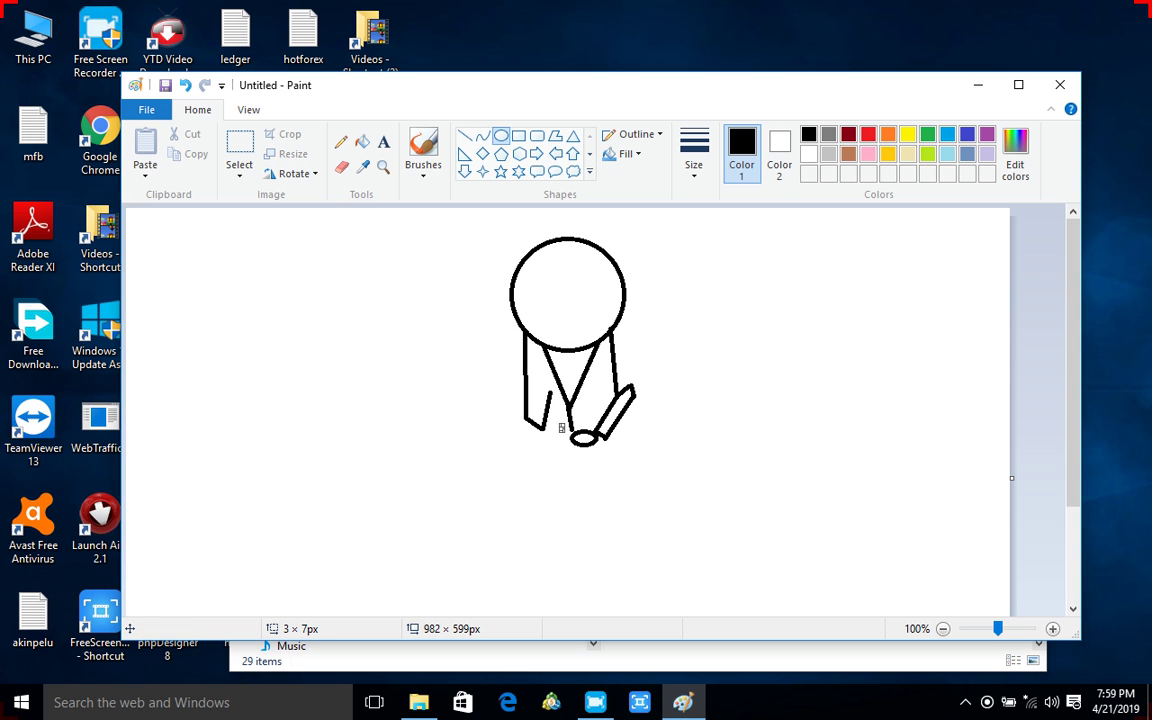
{"action": "left_click", "coordinate": [341, 167]}
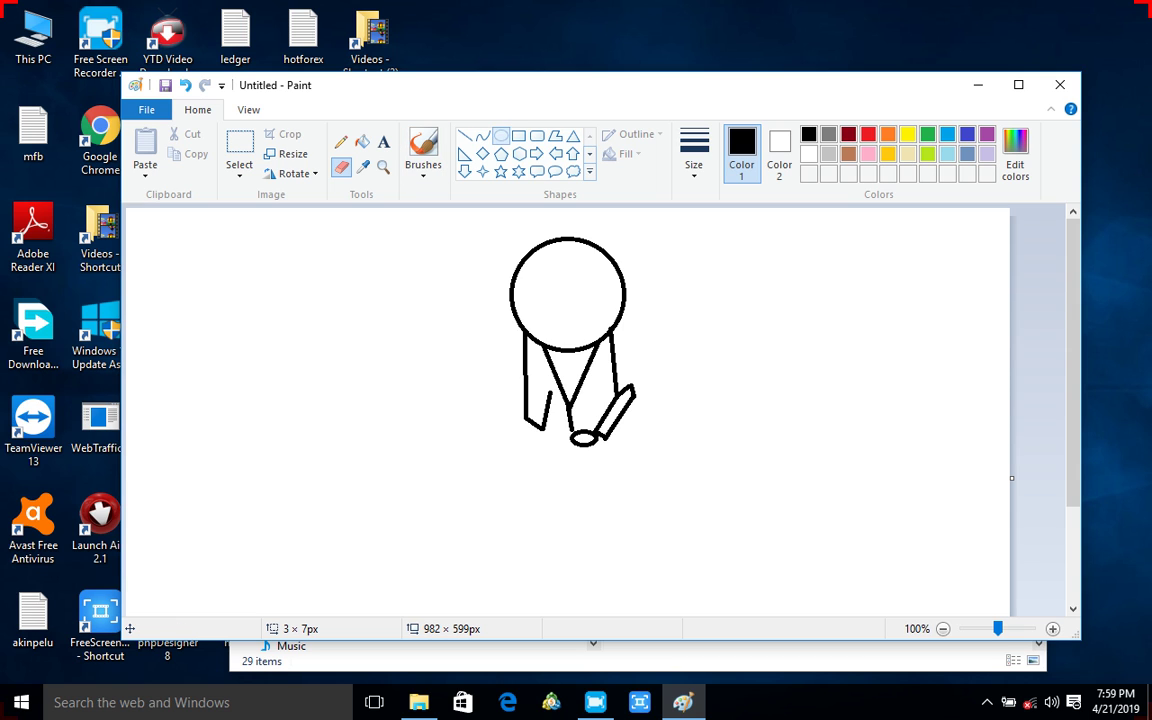
{"action": "left_click", "coordinate": [501, 135]}
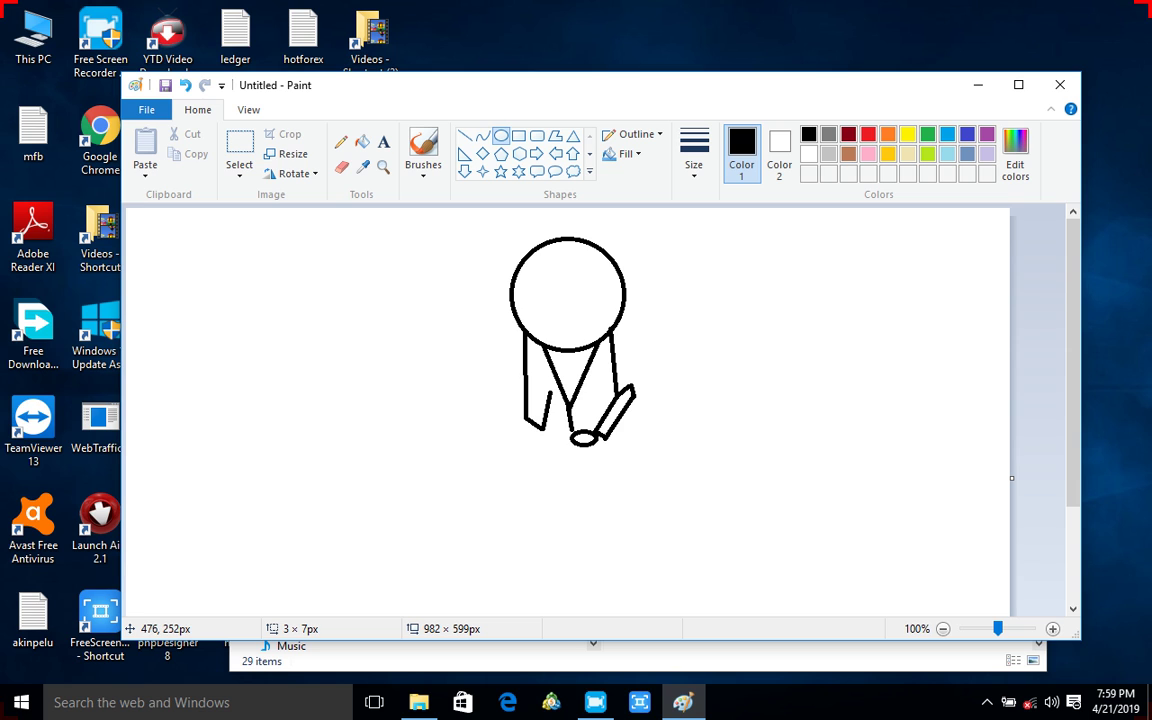
{"action": "mouse_move", "coordinate": [554, 433]}
{"action": "left_mouse_down"}
{"action": "mouse_move", "coordinate": [566, 444]}
{"action": "mouse_move", "coordinate": [523, 448]}
{"action": "mouse_move", "coordinate": [534, 448]}
{"action": "left_mouse_up"}
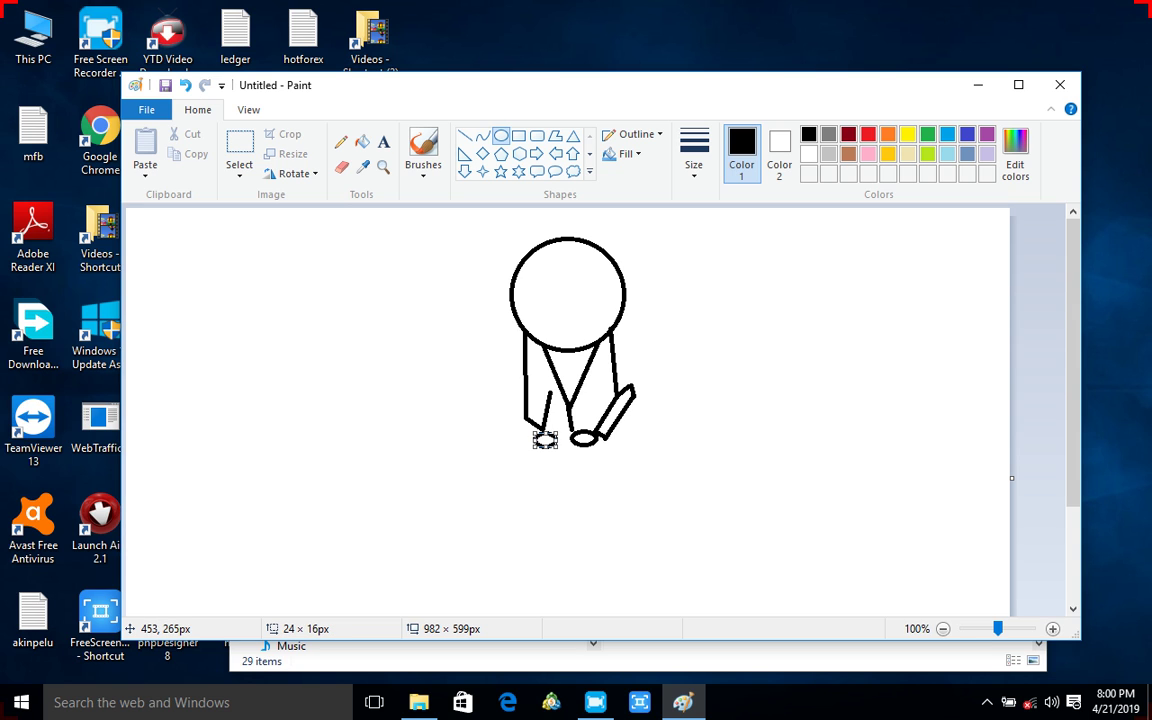
{"action": "left_click", "coordinate": [490, 396]}
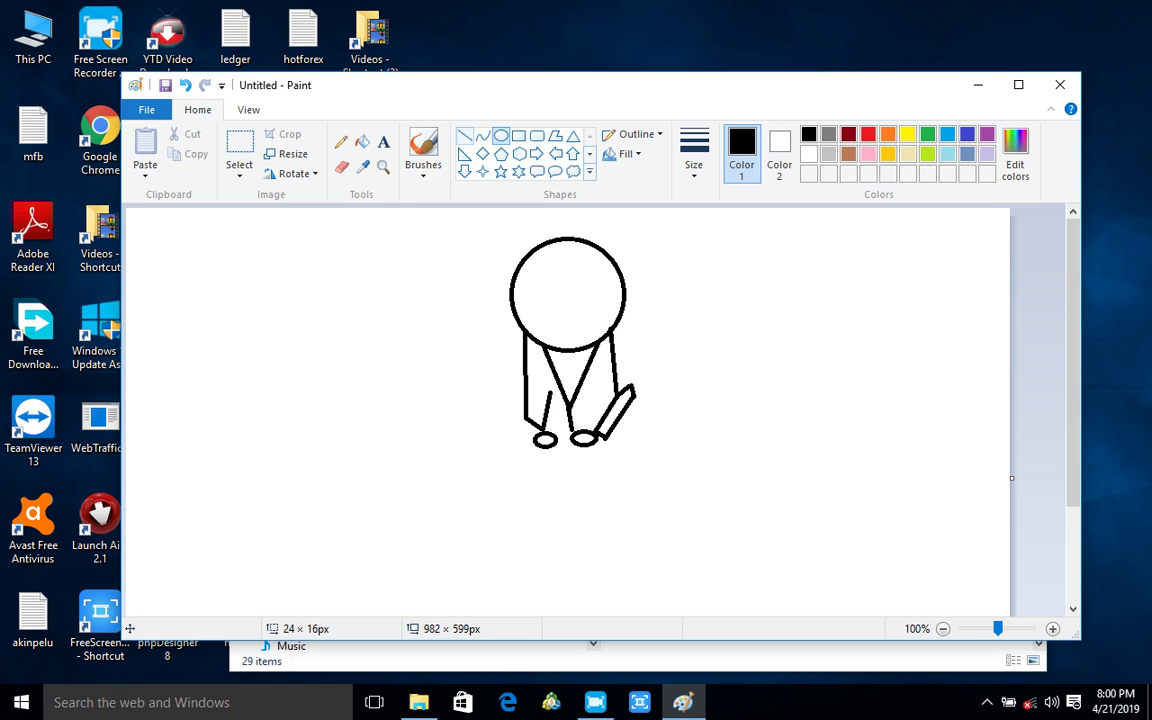
Draw a nearly vertical straight hairline inside the circle, from its lower left edge up to forehead height
{"action": "left_click", "coordinate": [464, 135]}
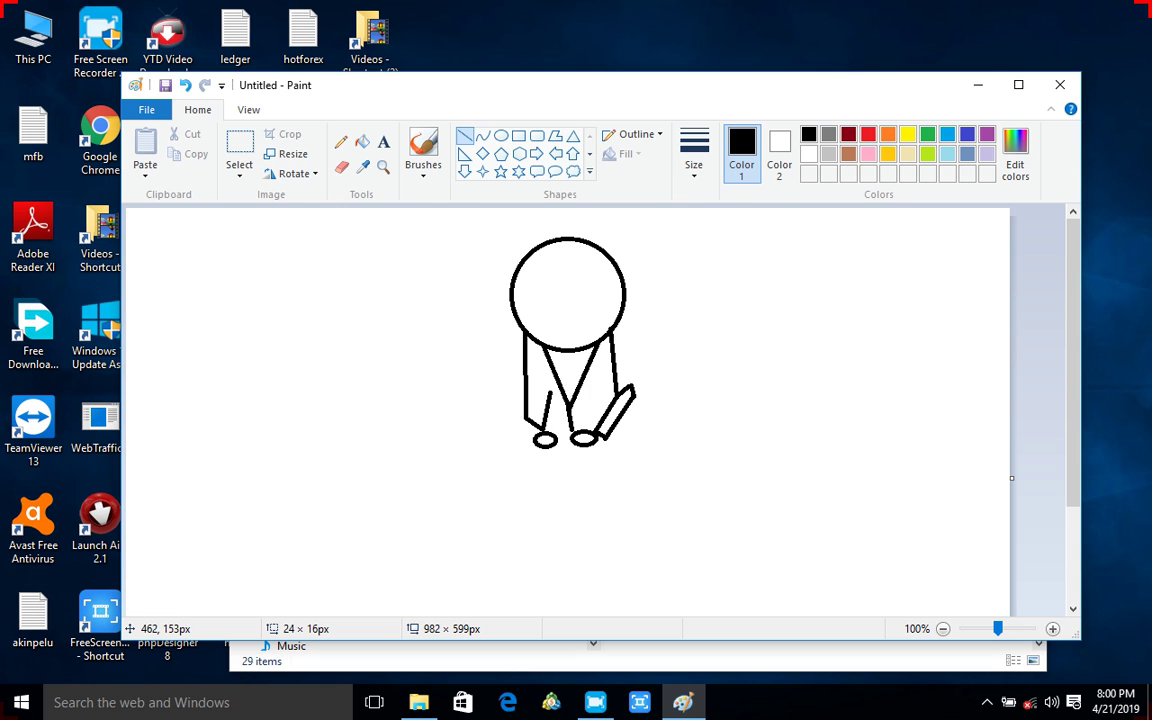
{"action": "left_click_drag", "start_coordinate": [536, 336], "coordinate": [540, 270]}
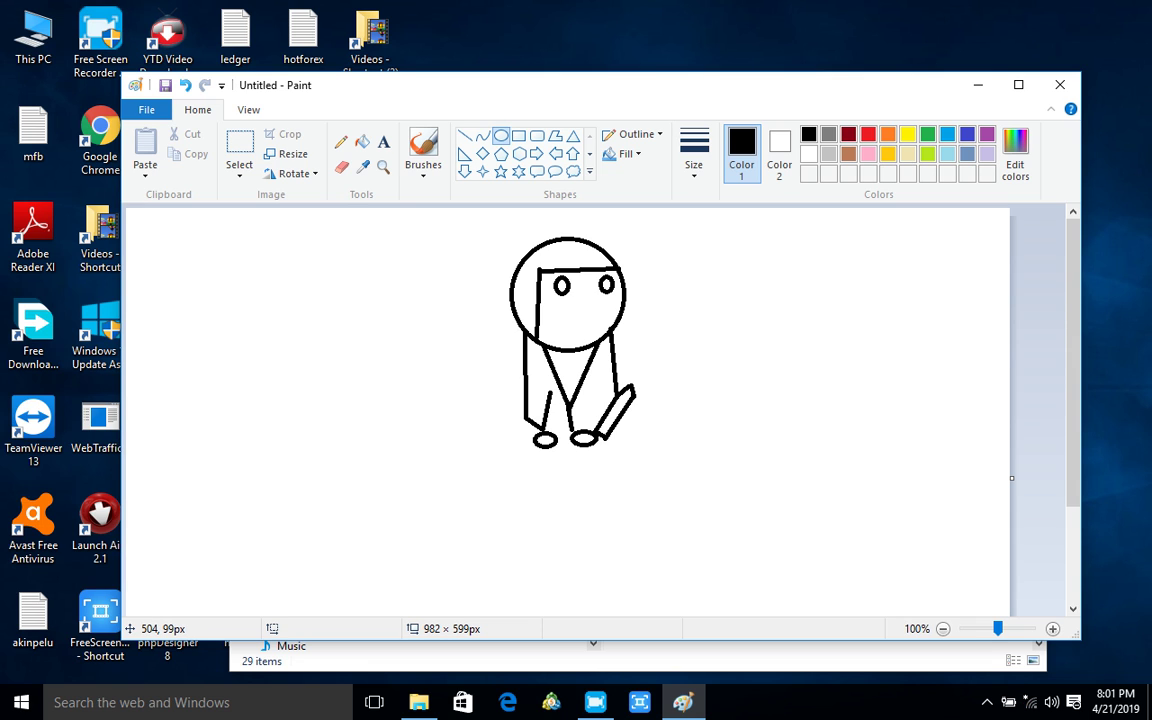
Draw the nose between the eyes as a tiny ellipse, a line about 39 px long down from it and a short leftward foot
{"action": "left_click_drag", "start_coordinate": [581, 294], "coordinate": [585, 298]}
{"action": "key", "text": "Escape"}
{"action": "left_click", "coordinate": [464, 135]}
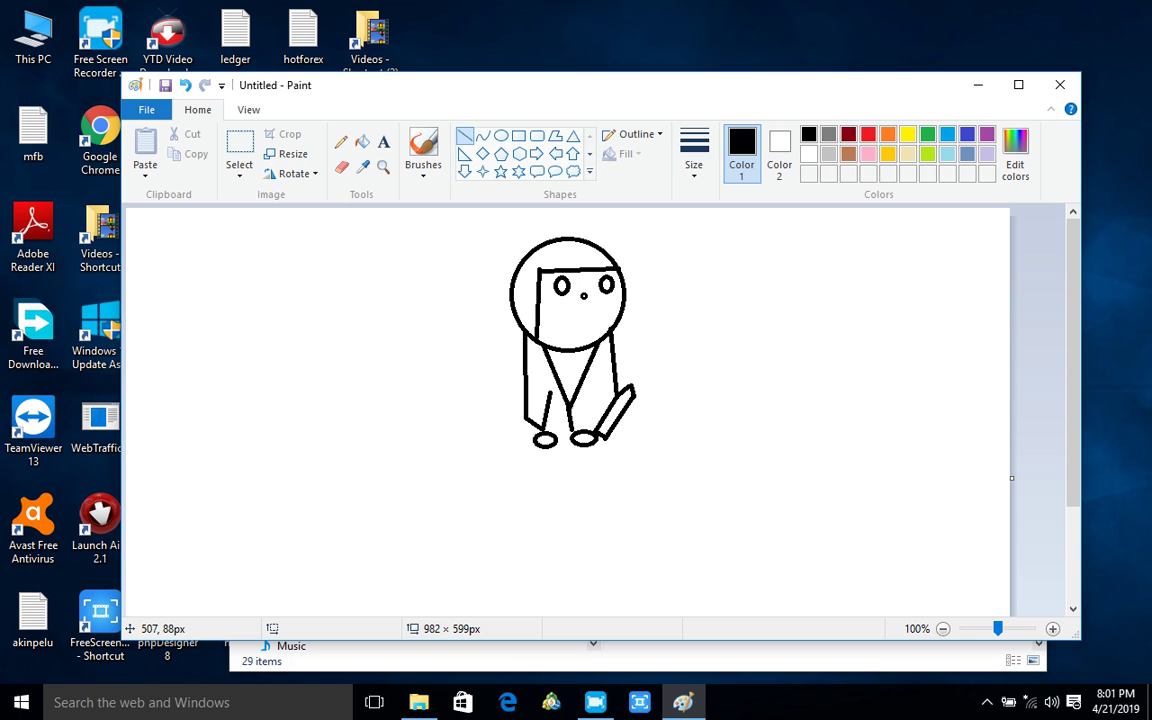
{"action": "mouse_move", "coordinate": [583, 297]}
{"action": "left_mouse_down"}
{"action": "mouse_move", "coordinate": [583, 345]}
{"action": "mouse_move", "coordinate": [581, 331]}
{"action": "left_mouse_up"}
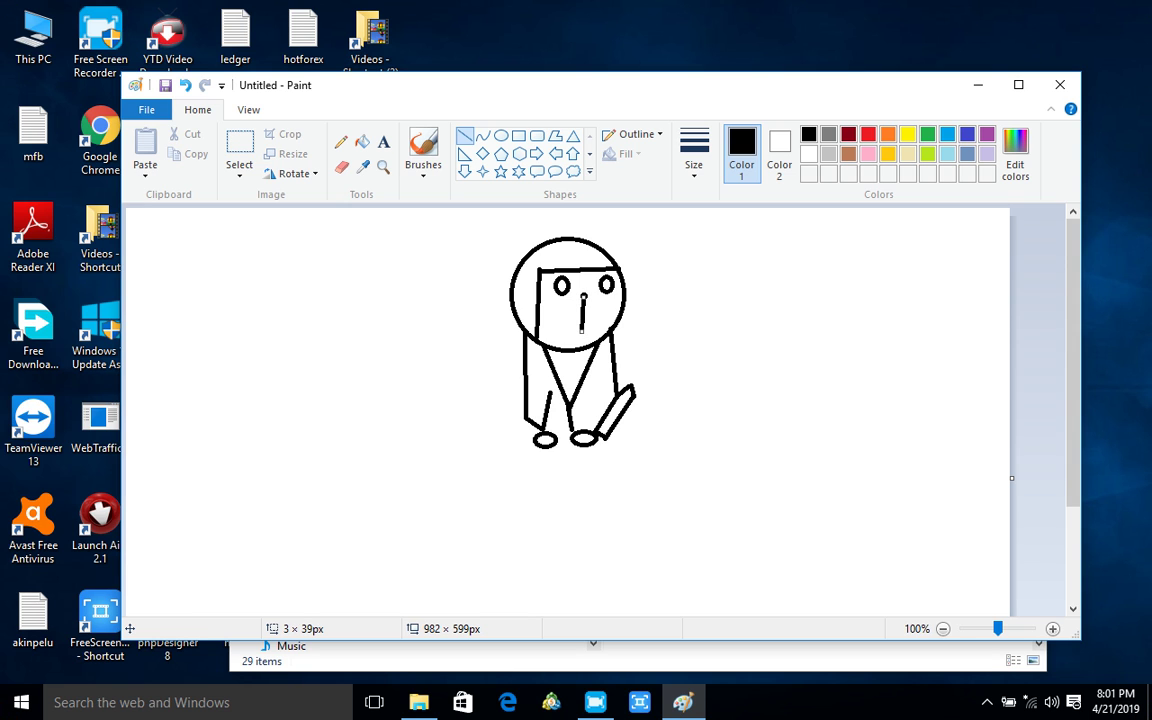
{"action": "left_click", "coordinate": [1073, 360]}
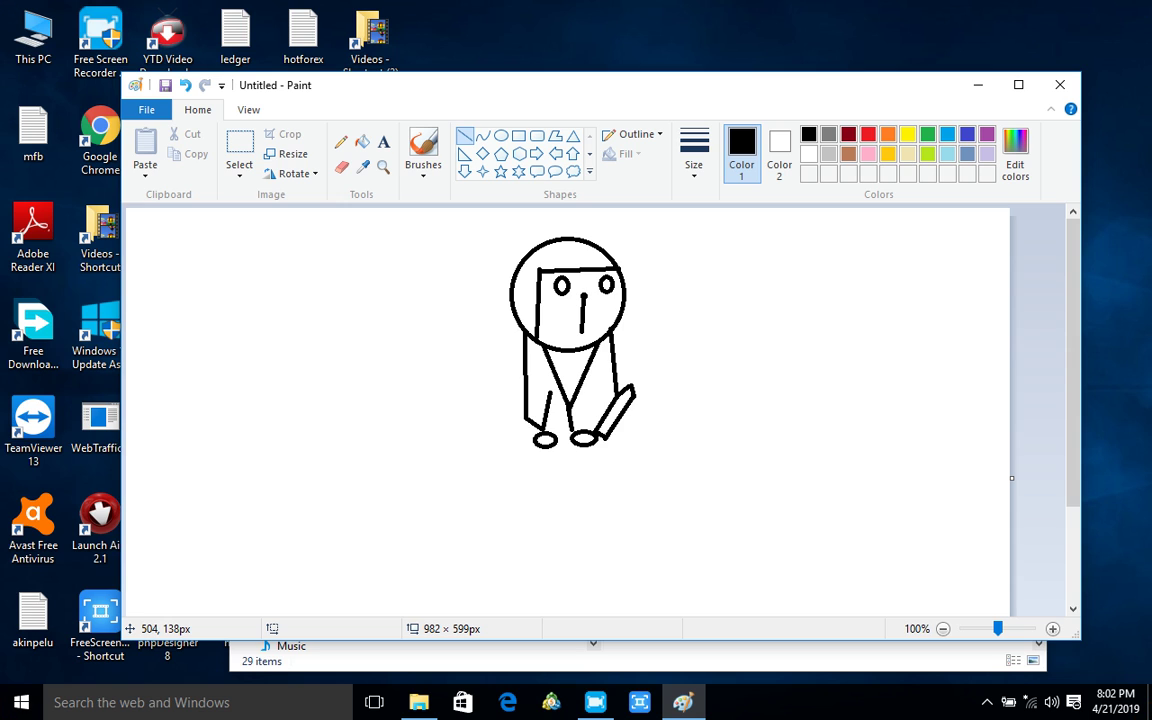
{"action": "left_click_drag", "start_coordinate": [581, 332], "coordinate": [577, 332]}
Draw three short whisker lines on each side of the nose
{"action": "left_click_drag", "start_coordinate": [593, 308], "coordinate": [616, 303]}
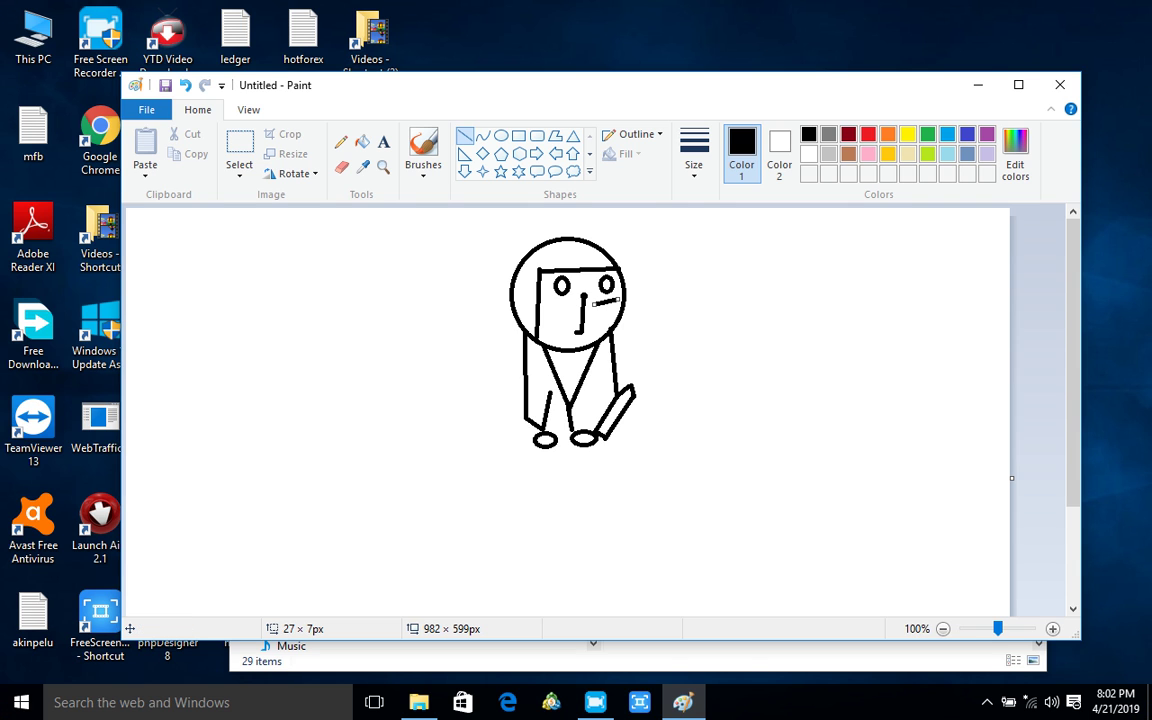
{"action": "key", "text": "Return"}
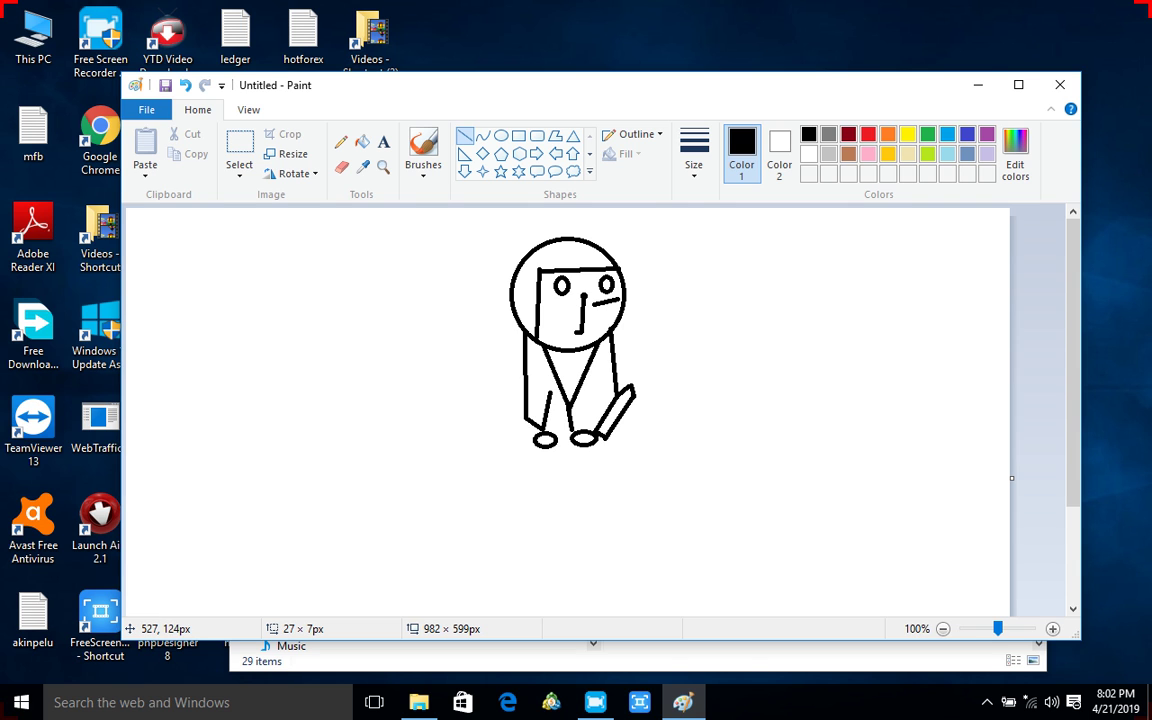
{"action": "left_click_drag", "start_coordinate": [597, 318], "coordinate": [627, 307]}
{"action": "key", "text": "Return"}
{"action": "left_click_drag", "start_coordinate": [598, 326], "coordinate": [612, 324]}
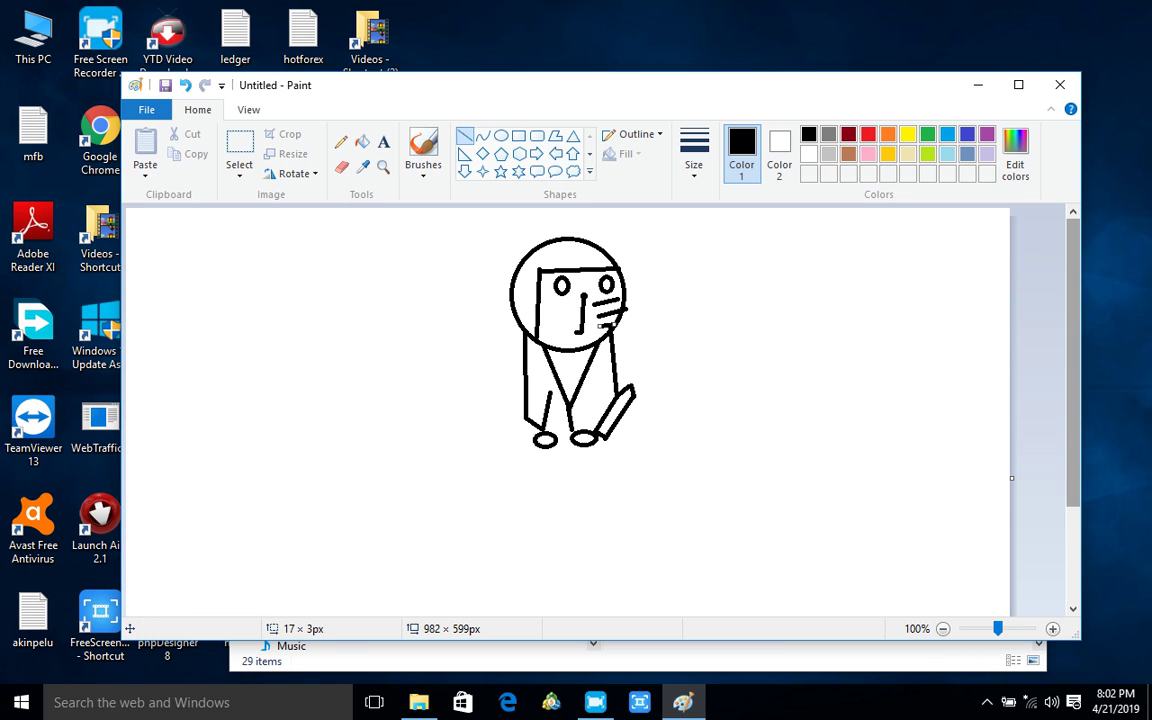
{"action": "left_click", "coordinate": [838, 447]}
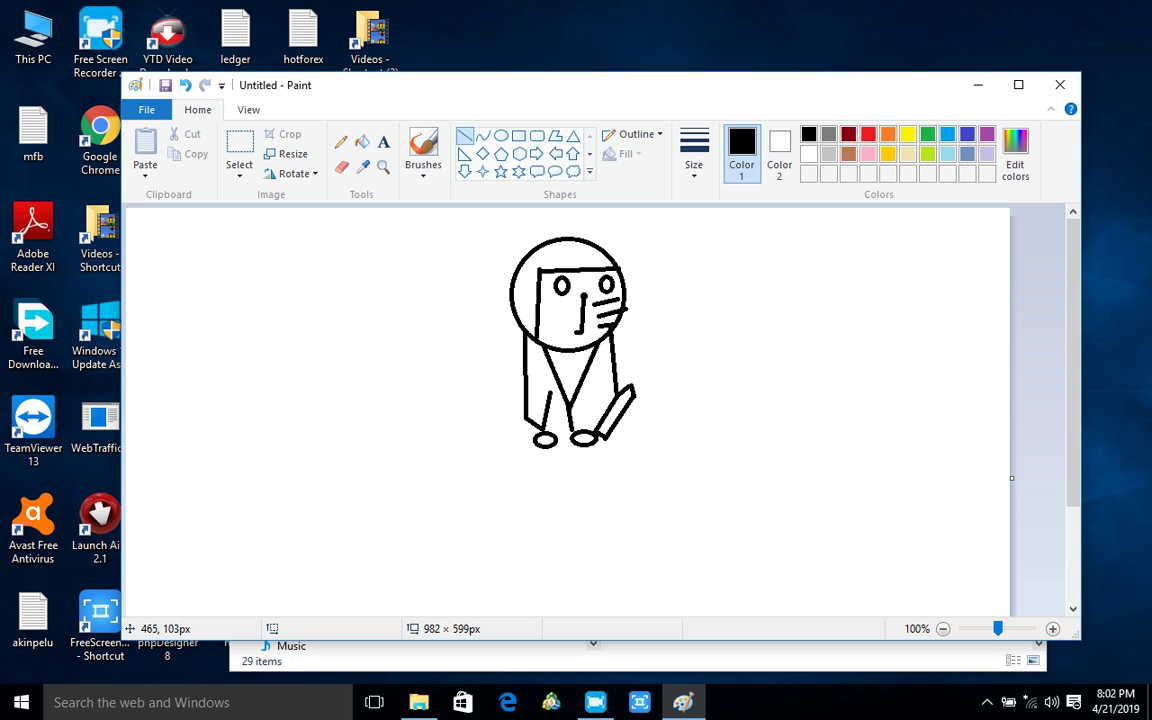
{"action": "left_click_drag", "start_coordinate": [586, 314], "coordinate": [609, 320]}
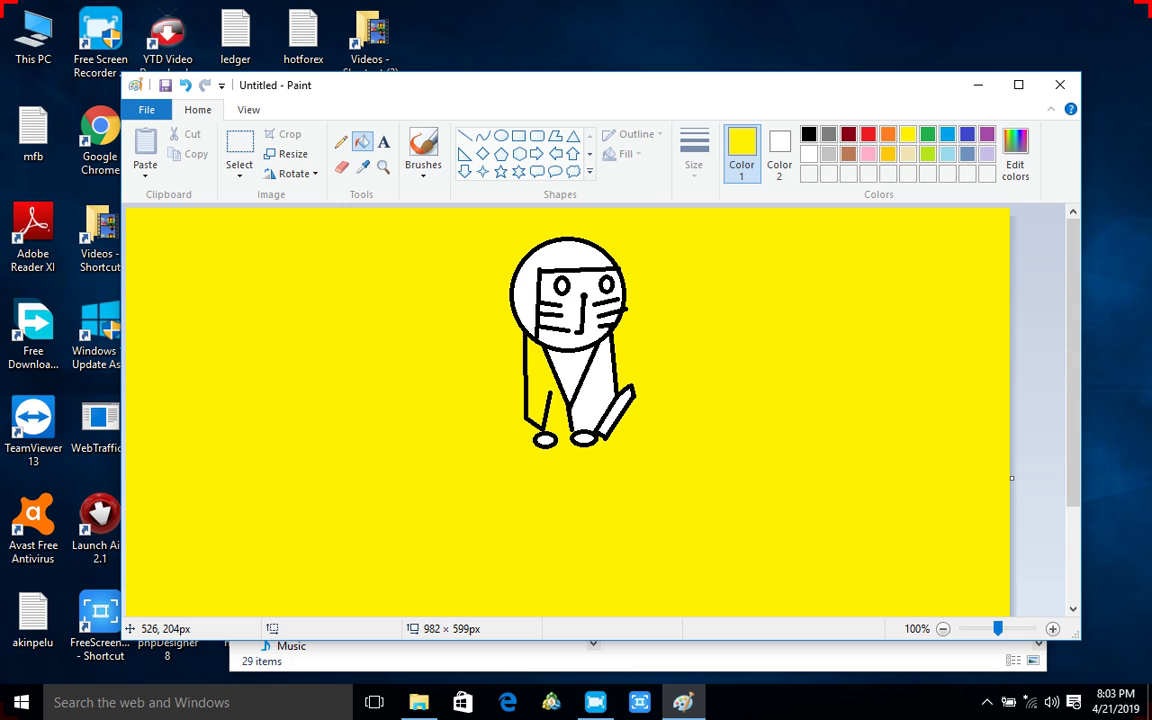
Fill the body area right of the V with yellow, and the slanted bar, both small ellipses and the V with orange
{"action": "left_click", "coordinate": [600, 385]}
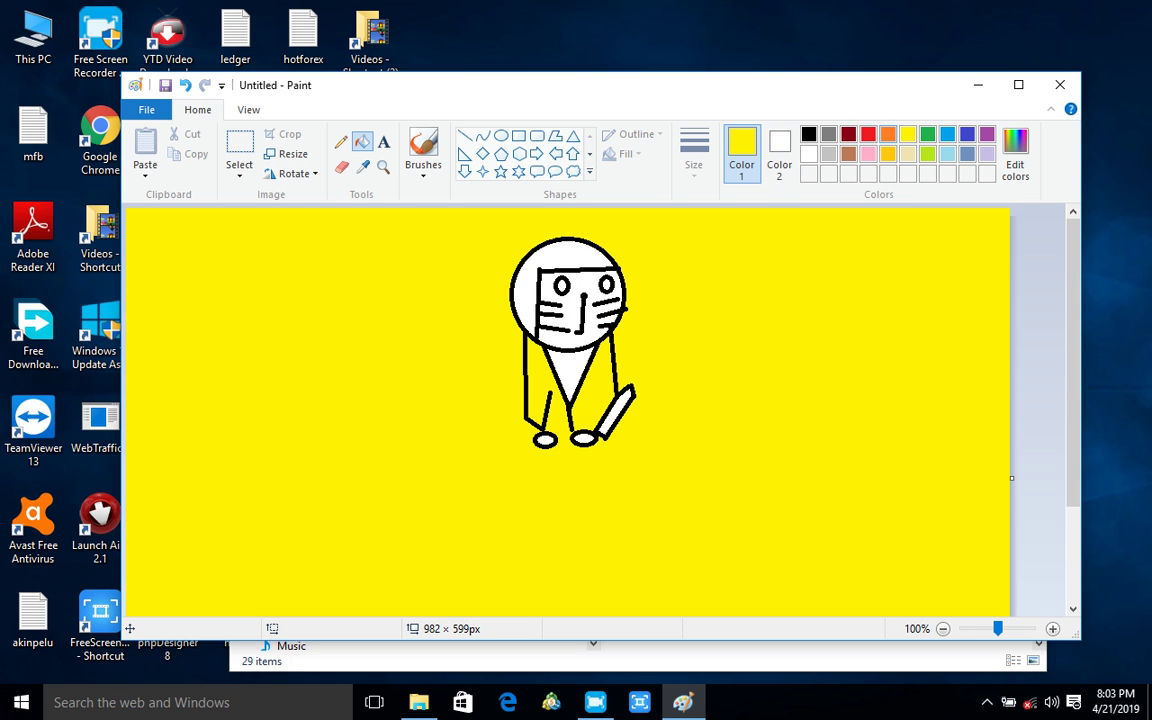
{"action": "left_click", "coordinate": [887, 134]}
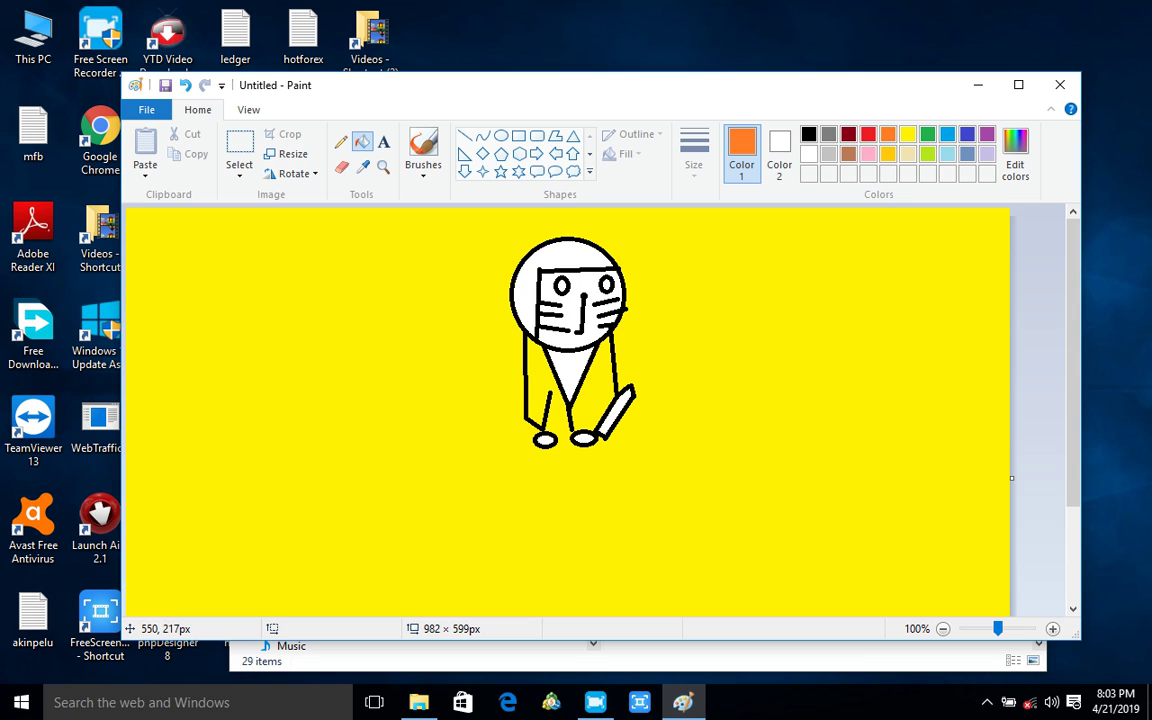
{"action": "left_click", "coordinate": [614, 402]}
{"action": "left_click", "coordinate": [583, 438]}
{"action": "left_click", "coordinate": [546, 440]}
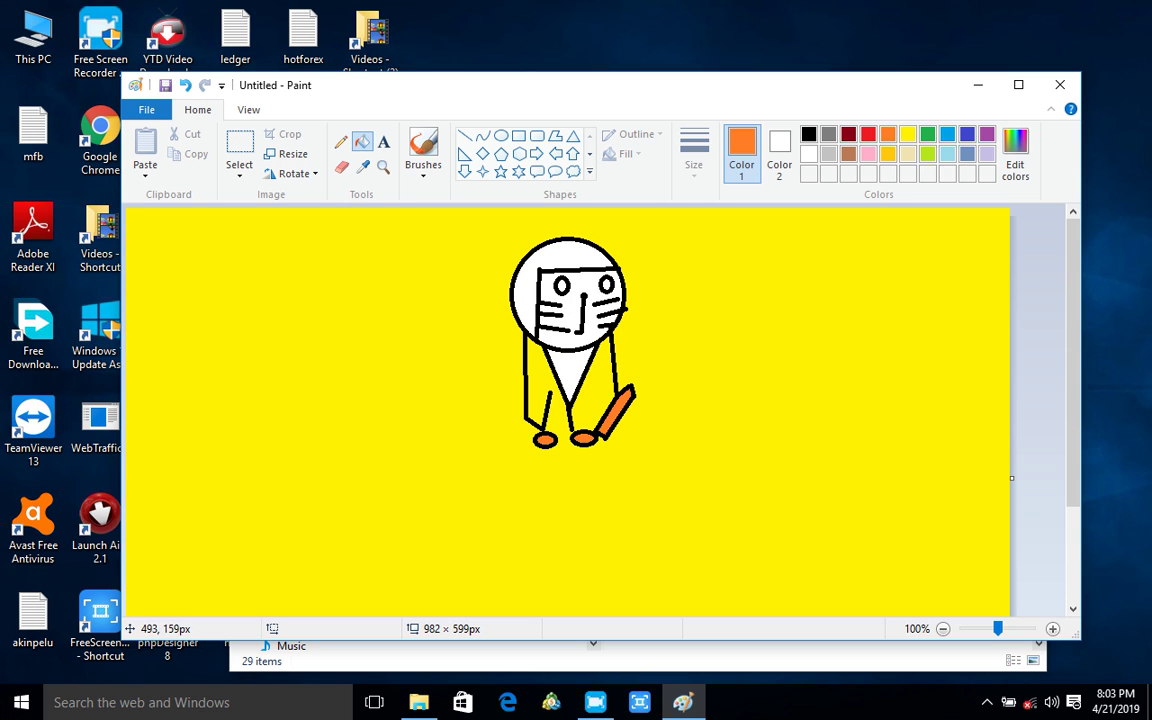
{"action": "left_click", "coordinate": [570, 355]}
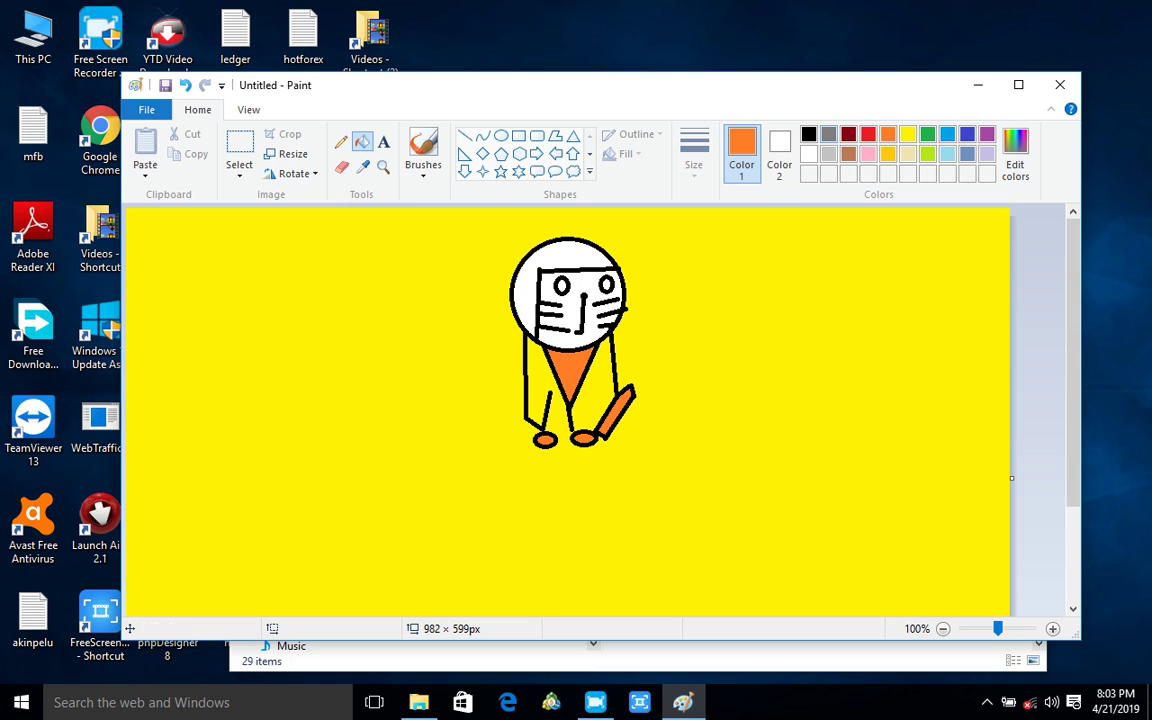
Fill the hair area above and to the left of the face with black
{"action": "left_click", "coordinate": [808, 134]}
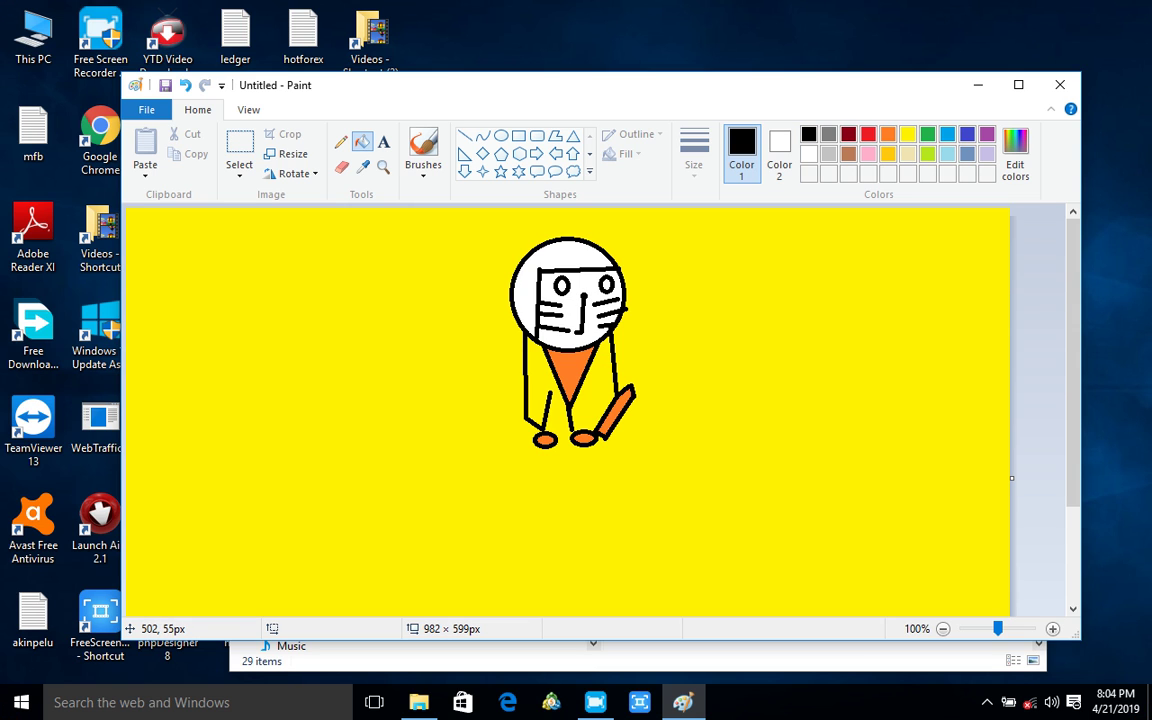
{"action": "left_click", "coordinate": [577, 257]}
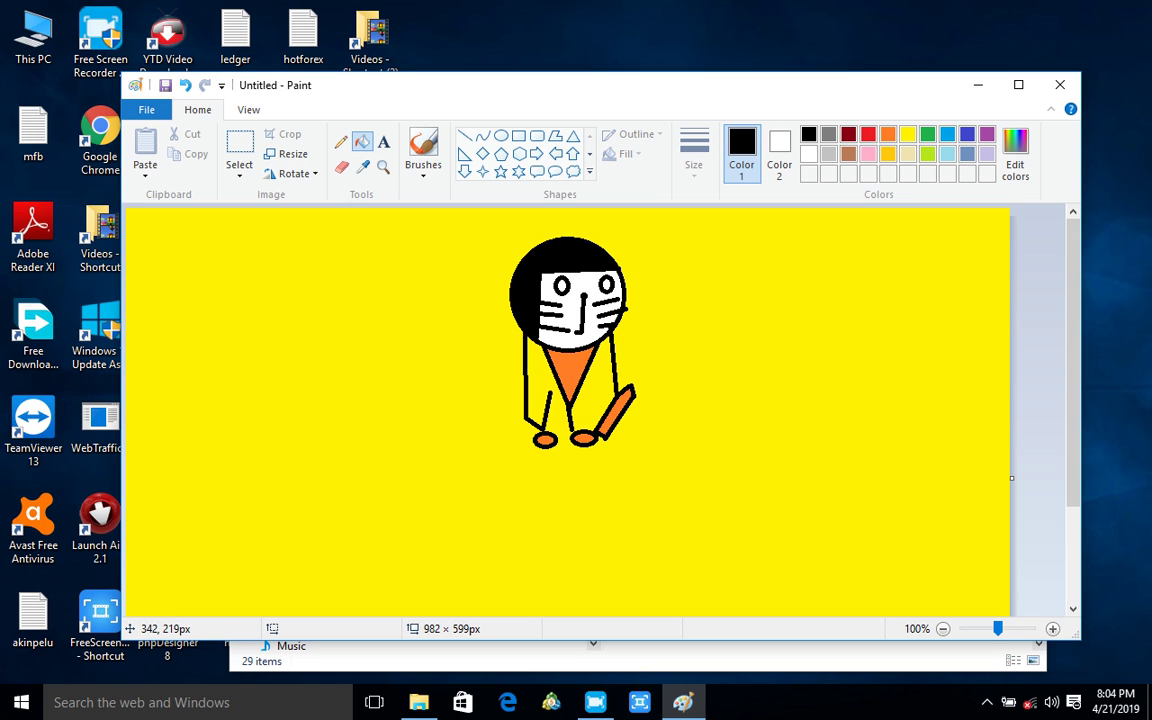